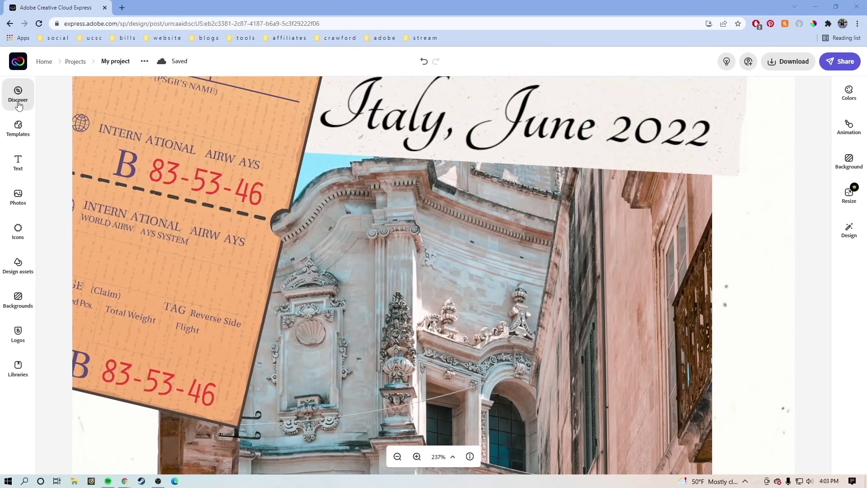
- Search all Discover content for 'flowers'
{"action": "left_click", "coordinate": [19, 101]}
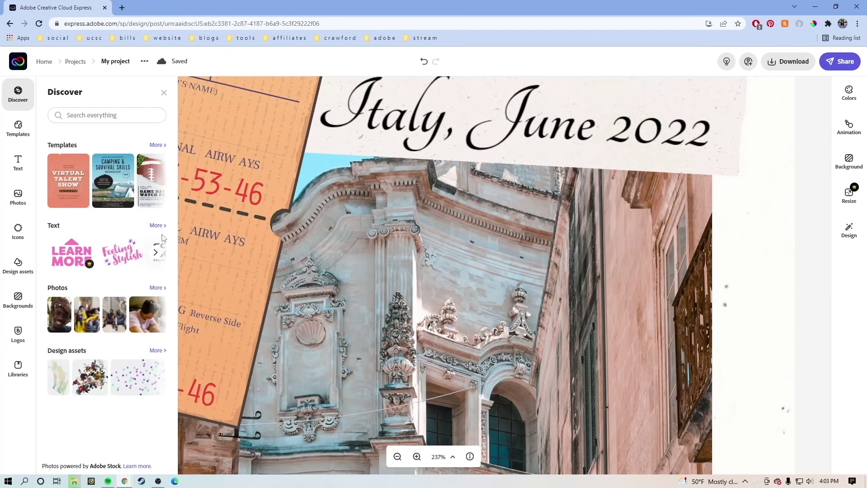
{"action": "left_click", "coordinate": [156, 182]}
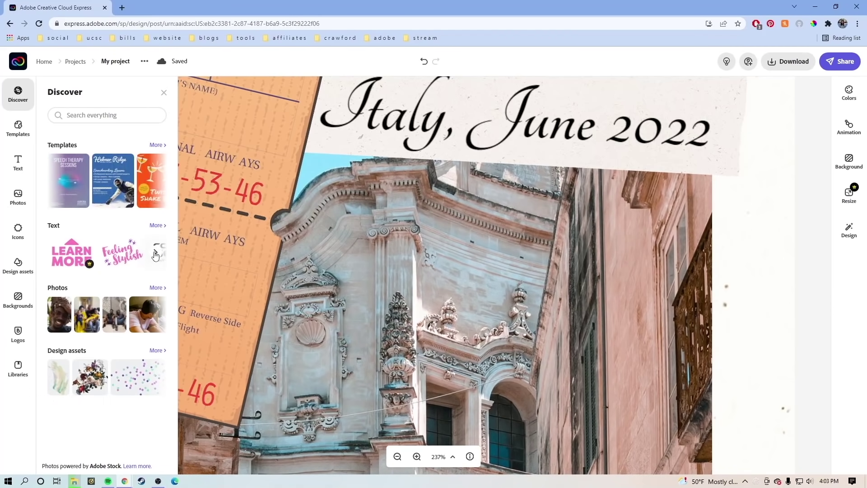
{"action": "left_click", "coordinate": [109, 117]}
{"action": "type", "text": "t"}
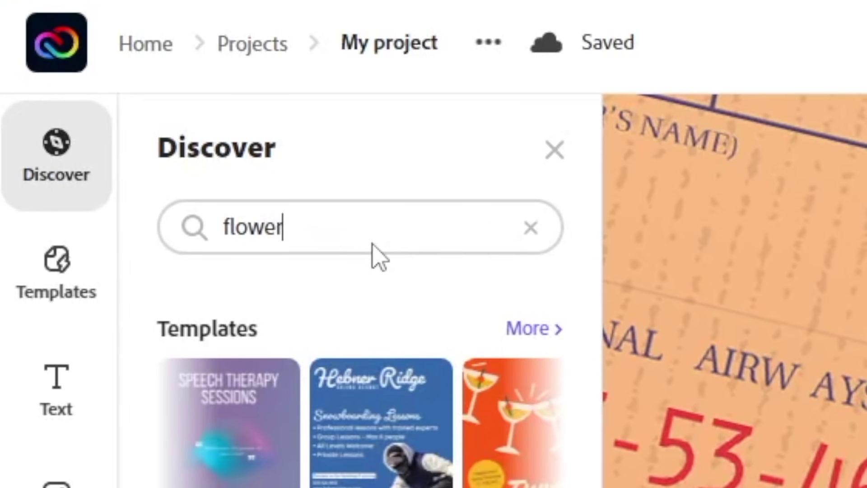
{"action": "key", "text": "Return"}
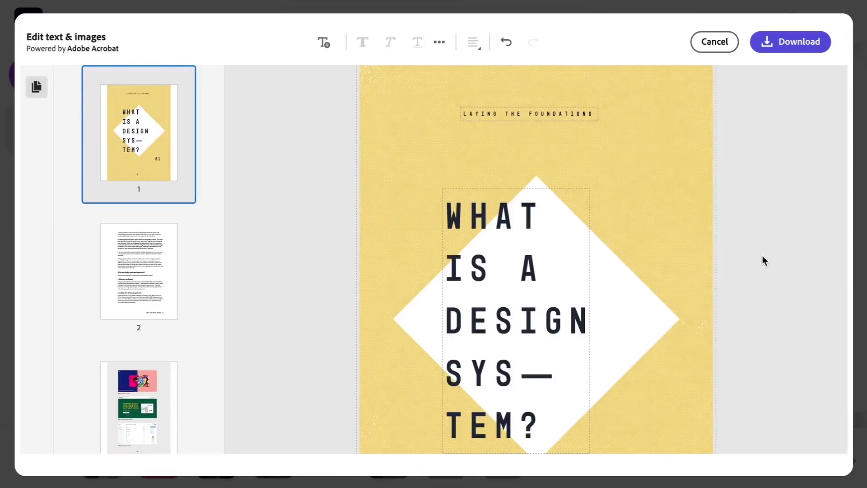
{"action": "scroll", "coordinate": [763, 256], "scroll_direction": "down", "scroll_amount": 3}
{"action": "scroll", "coordinate": [762, 256], "scroll_direction": "down", "scroll_amount": 3}
{"action": "scroll", "coordinate": [762, 256], "scroll_direction": "down", "scroll_amount": 3}
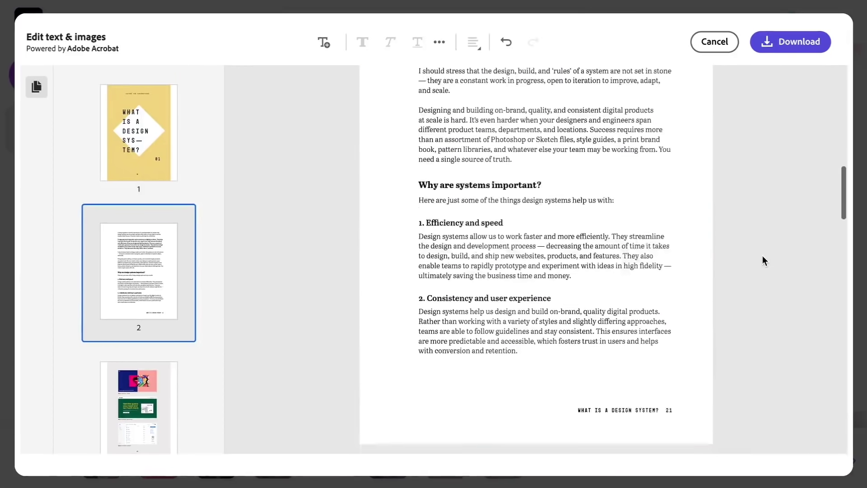
{"action": "scroll", "coordinate": [762, 260], "scroll_direction": "down", "scroll_amount": 2}
{"action": "type", "text": "desig"}
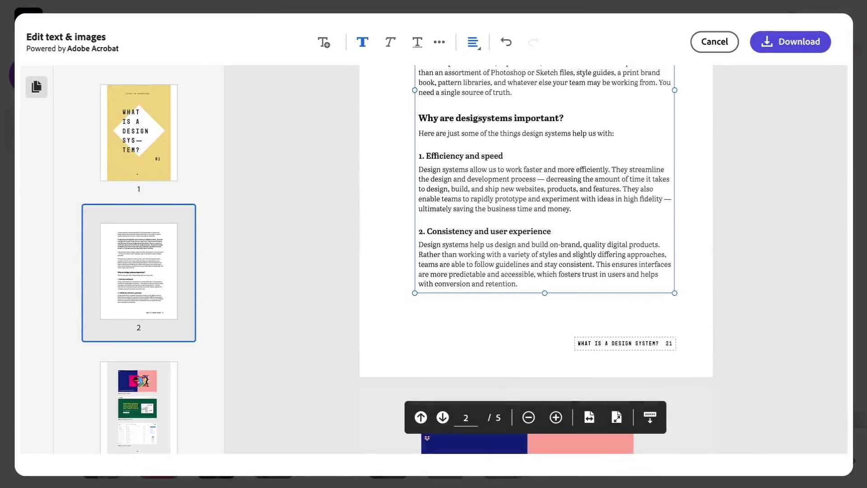
{"action": "type", "text": "n"}
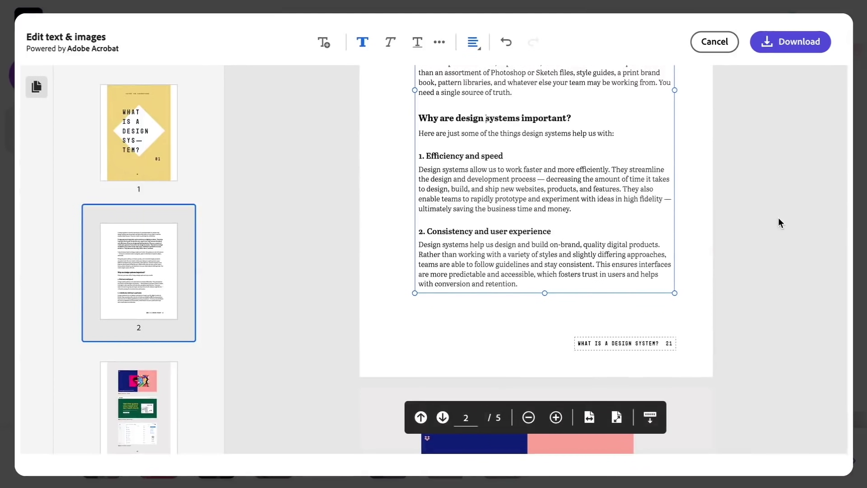
{"action": "scroll", "coordinate": [777, 222], "scroll_direction": "down", "scroll_amount": 4}
{"action": "scroll", "coordinate": [778, 222], "scroll_direction": "down", "scroll_amount": 1}
{"action": "scroll", "coordinate": [778, 223], "scroll_direction": "down", "scroll_amount": 1}
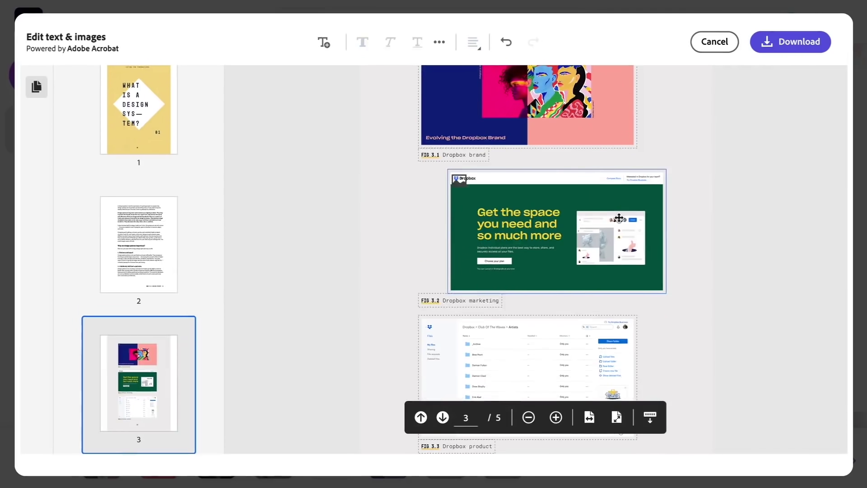
- Drag the page 3 Dropbox marketing image left to line up with the figure above
{"action": "left_click_drag", "start_coordinate": [618, 217], "coordinate": [587, 222]}
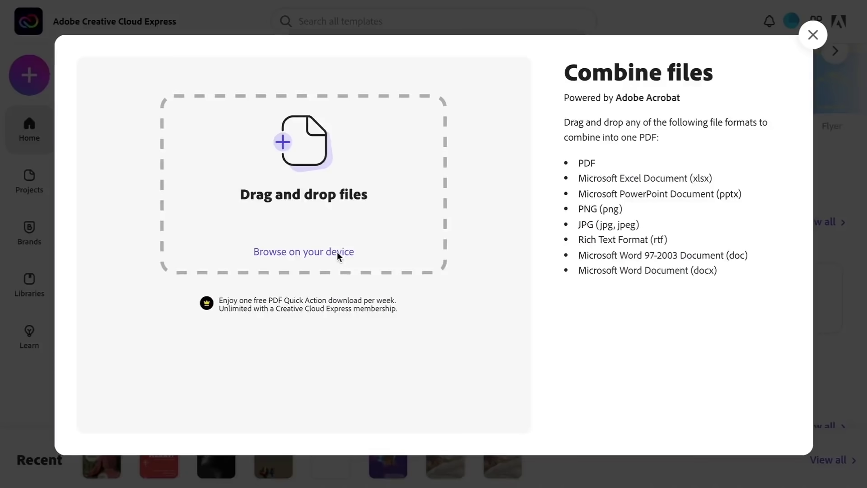
- Upload laying-the-foundations.pdf and contents.pdf from the device to combine
{"action": "left_click", "coordinate": [337, 252]}
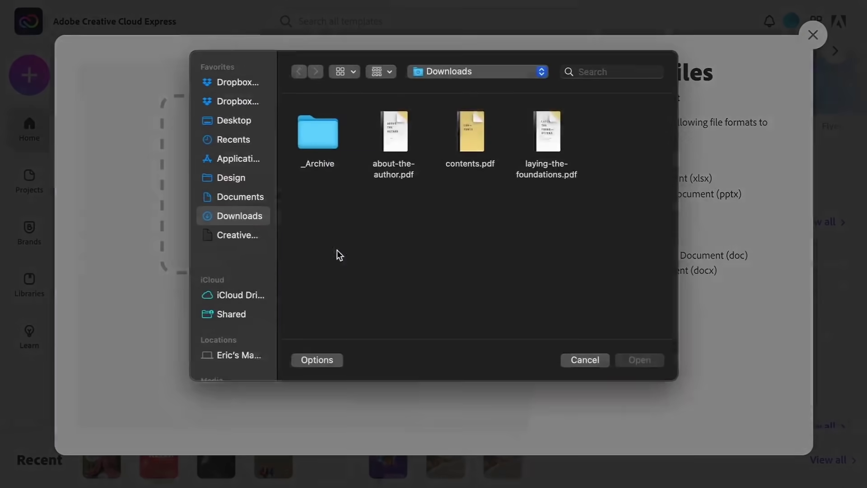
{"action": "left_click", "coordinate": [544, 133]}
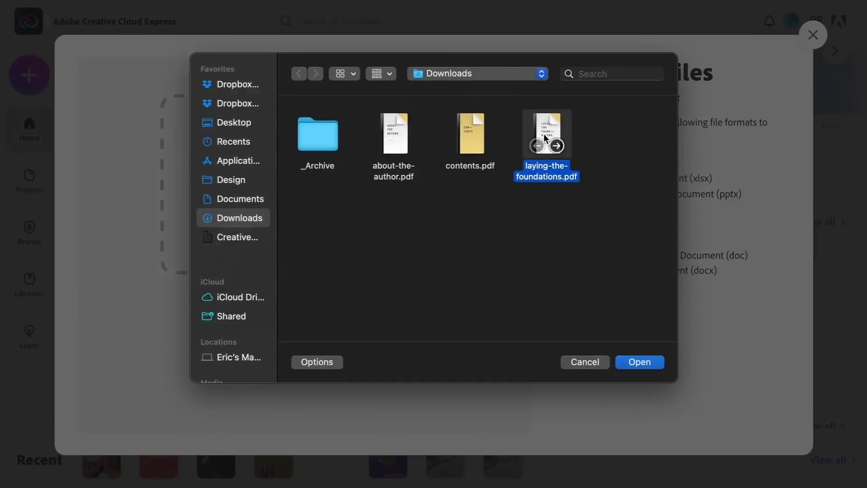
{"action": "left_click", "coordinate": [480, 127], "text": "super"}
{"action": "left_click", "coordinate": [656, 365]}
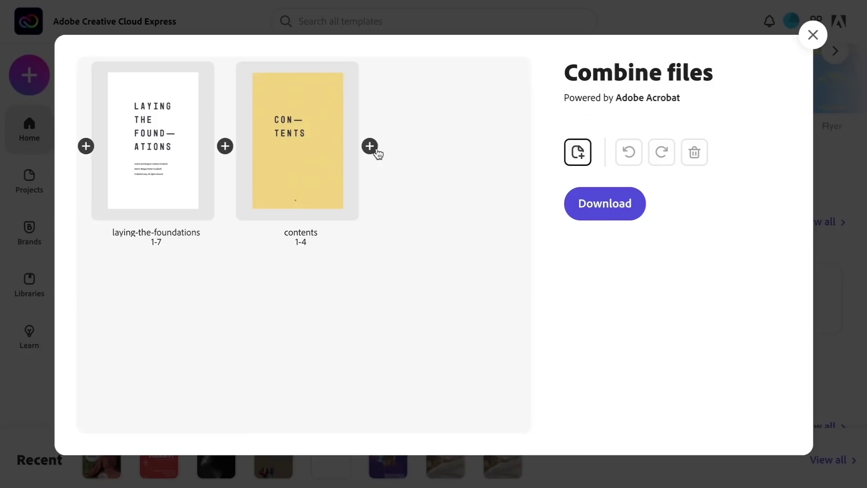
- Add about-the-author.pdf after contents.pdf in the combination
{"action": "left_click", "coordinate": [371, 146]}
{"action": "left_click", "coordinate": [394, 132]}
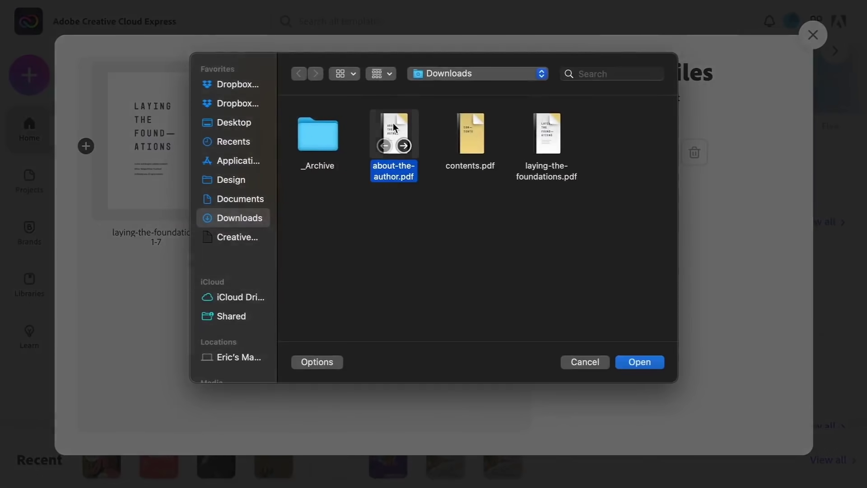
{"action": "left_click", "coordinate": [639, 362]}
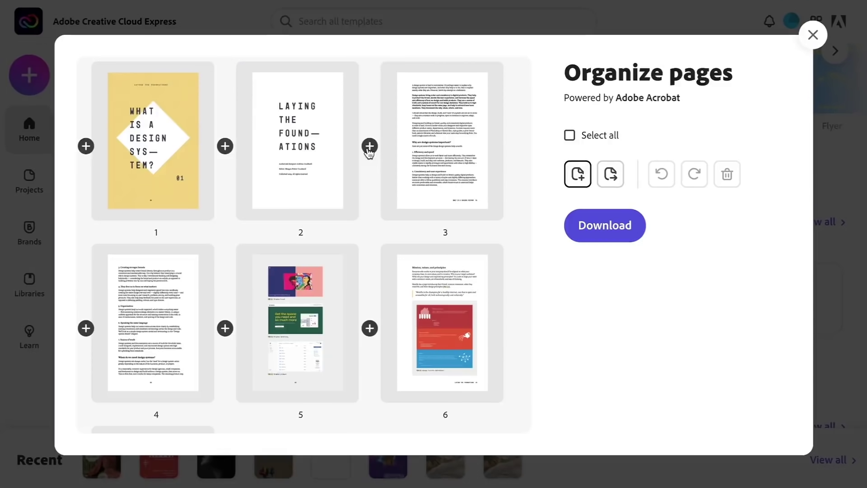
- Insert a second laying-the-foundations PDF after page 2 and move the yellow quote page to fourth
{"action": "left_click", "coordinate": [370, 146]}
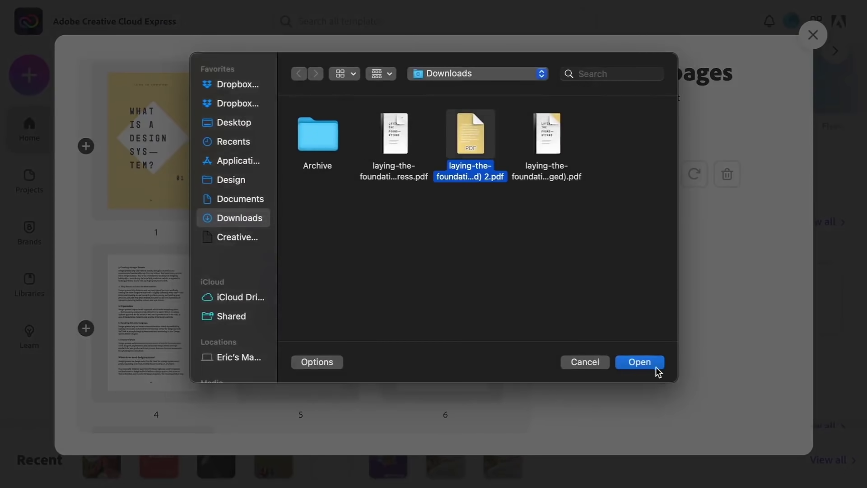
{"action": "left_click", "coordinate": [654, 365]}
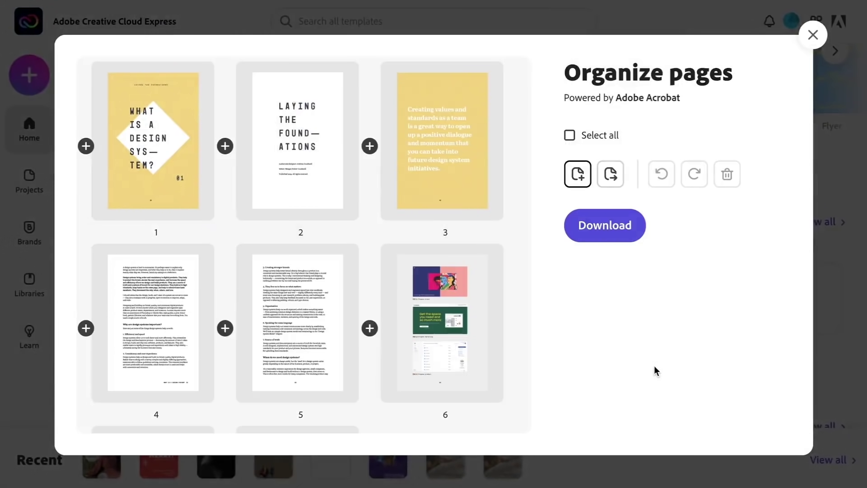
{"action": "left_click", "coordinate": [444, 178]}
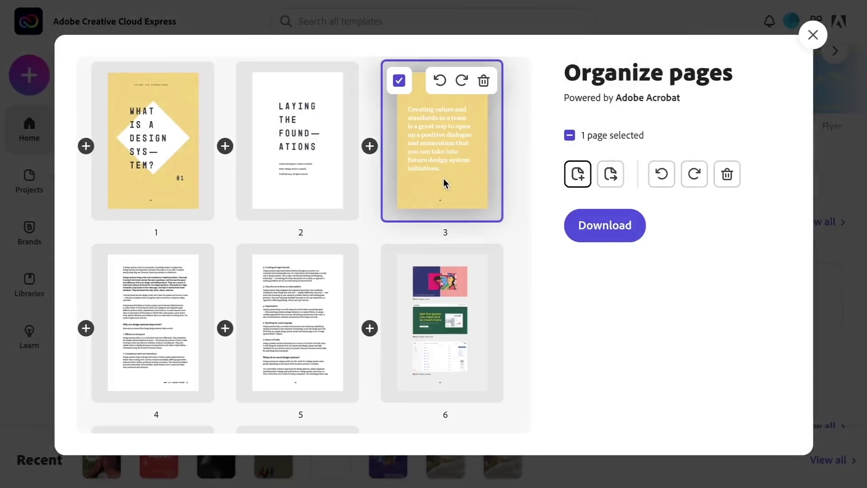
{"action": "left_click_drag", "start_coordinate": [444, 178], "coordinate": [237, 306]}
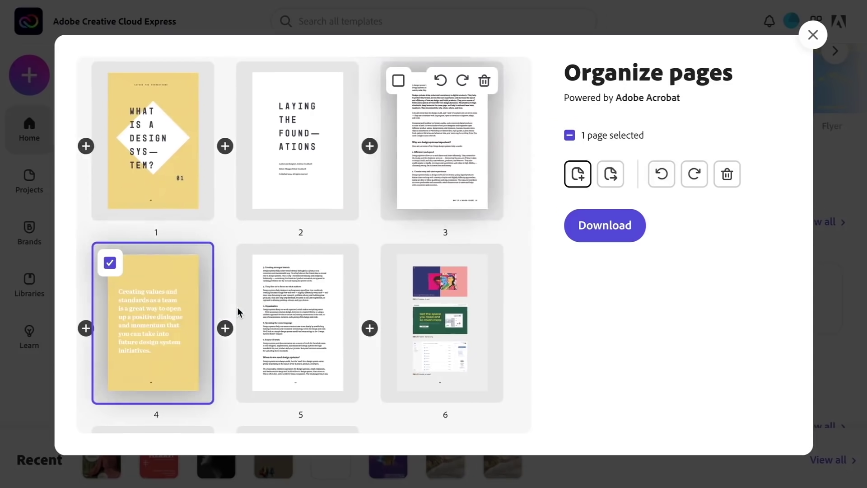